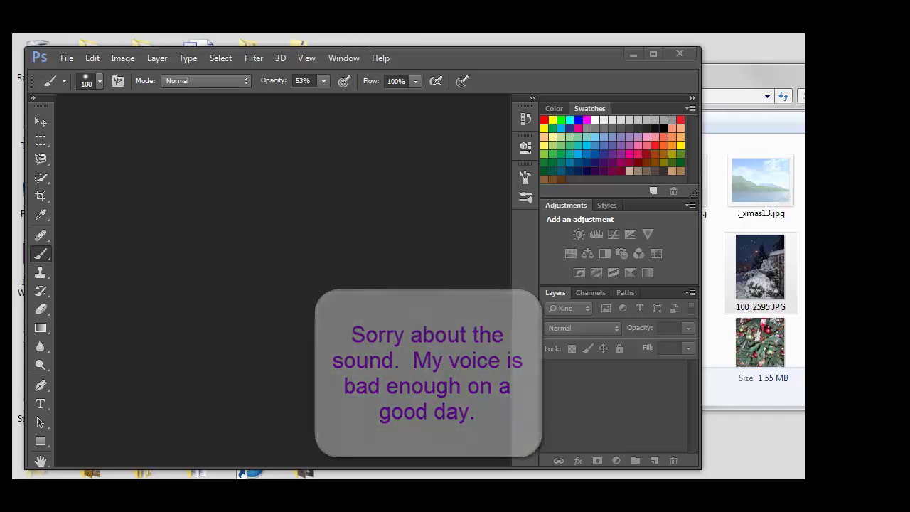
# Step: Open the File menu to start a new document
pyautogui.click(67, 58)
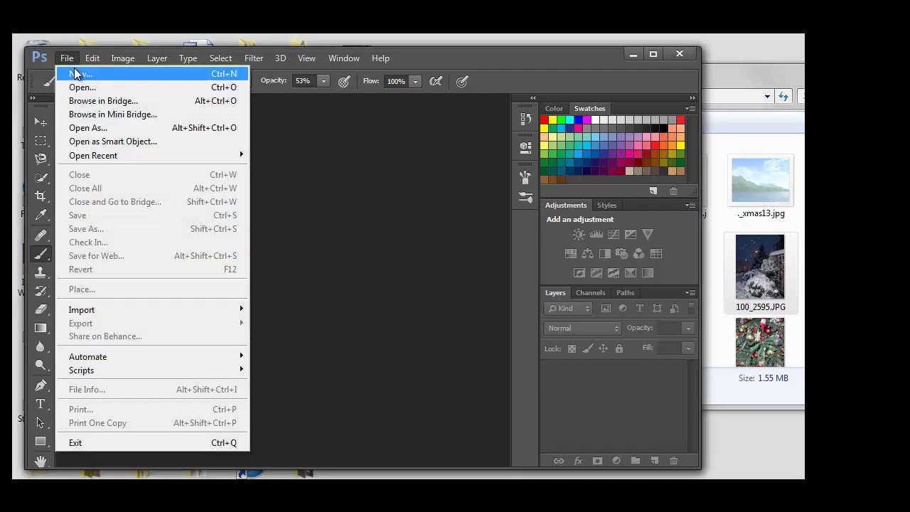
# Step: Set up a new document named FirstPhoto: 8×10 in, 180 px/in, RGB, transparent background
pyautogui.click(76, 73)
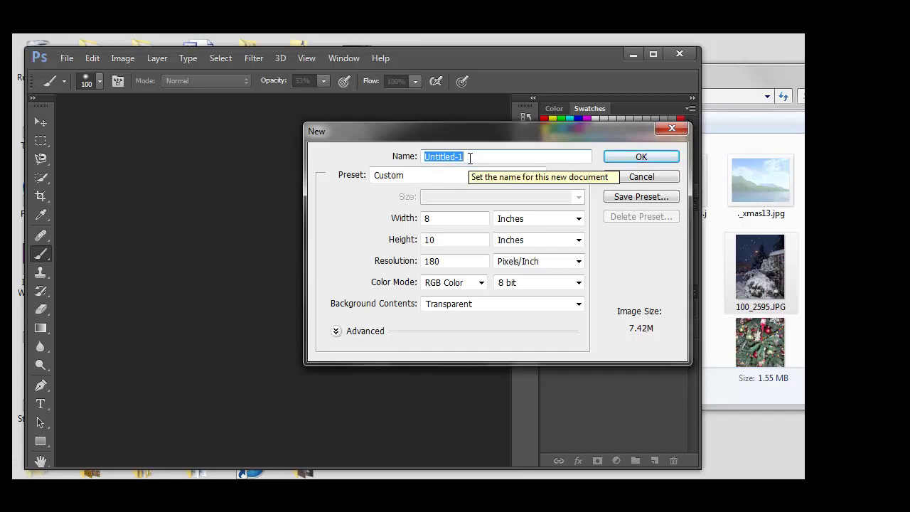
pyautogui.write('FirstPH')
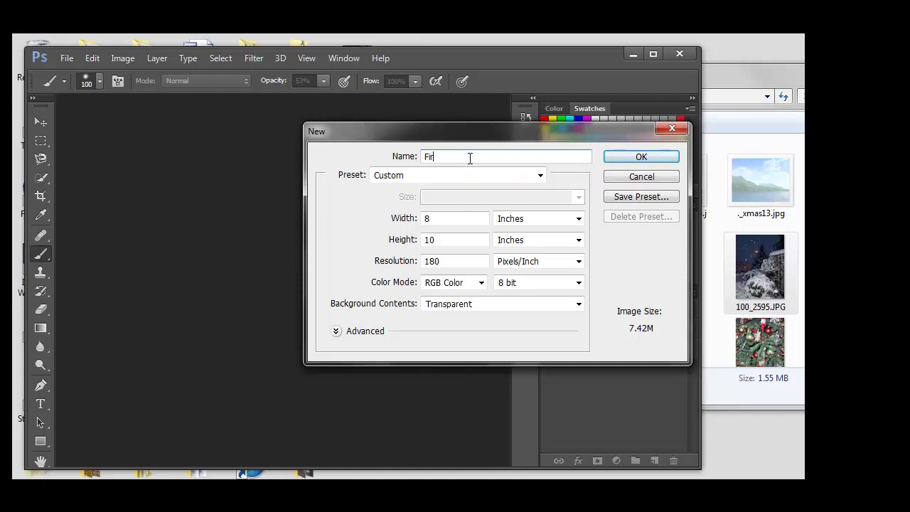
pyautogui.write('ot')
pyautogui.press('BackSpace')
pyautogui.press('BackSpace')
pyautogui.press('BackSpace')
pyautogui.write('hoto')
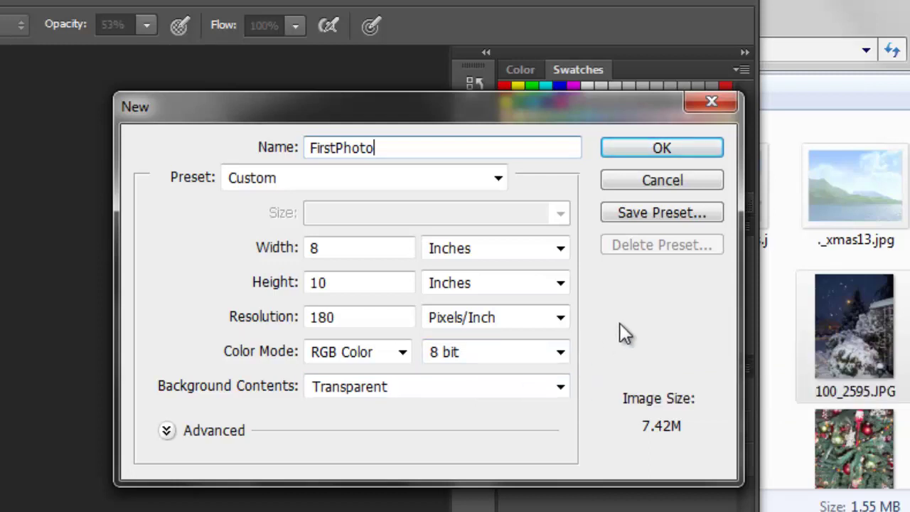
pyautogui.click(660, 143)
# Step: Confirm the New dialog to create the blank transparent FirstPhoto document with Layer 1
pyautogui.click(661, 146)
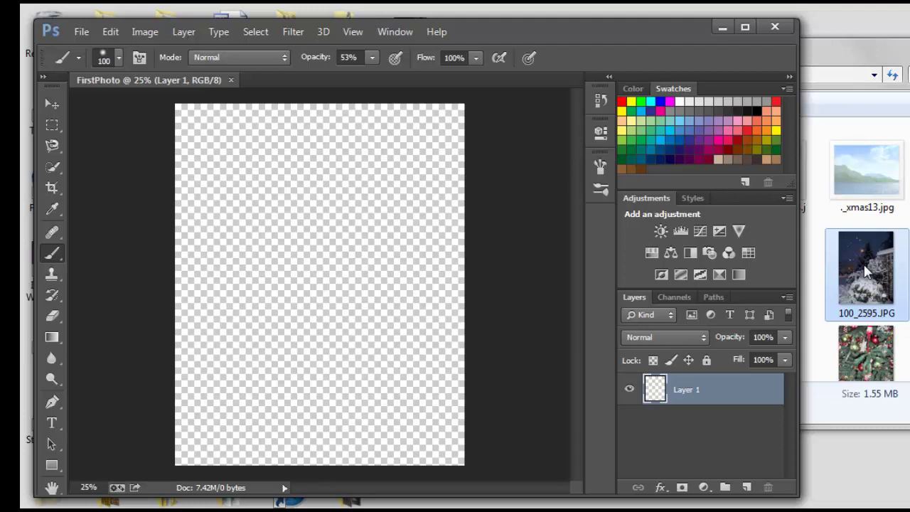
# Step: Drag 100_2595.JPG from Explorer onto the FirstPhoto canvas to place it as a layer
pyautogui.moveTo(868, 270)
pyautogui.mouseDown()
pyautogui.moveTo(544, 227)
pyautogui.moveTo(342, 266)
pyautogui.mouseUp()
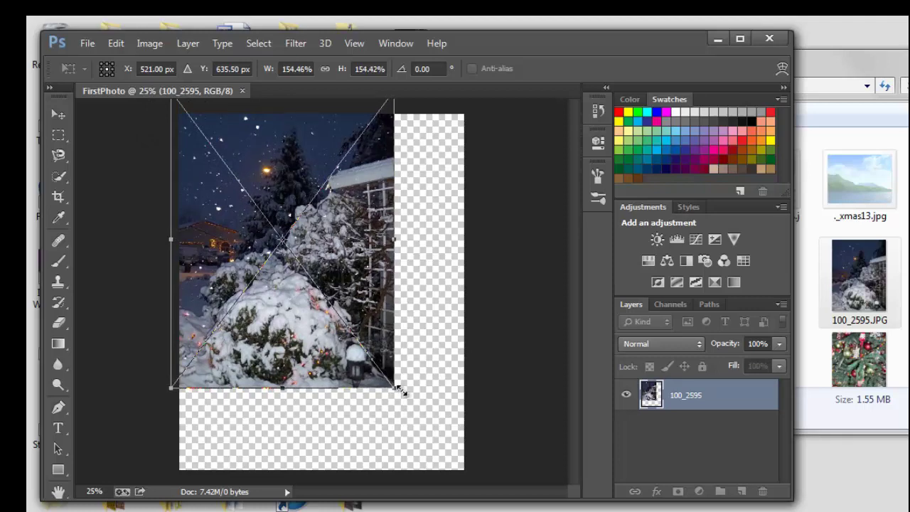
# Step: Stretch the placed photo to about 229% by 201% so it nearly fills the canvas
pyautogui.moveTo(393, 387); pyautogui.dragTo(536, 471)
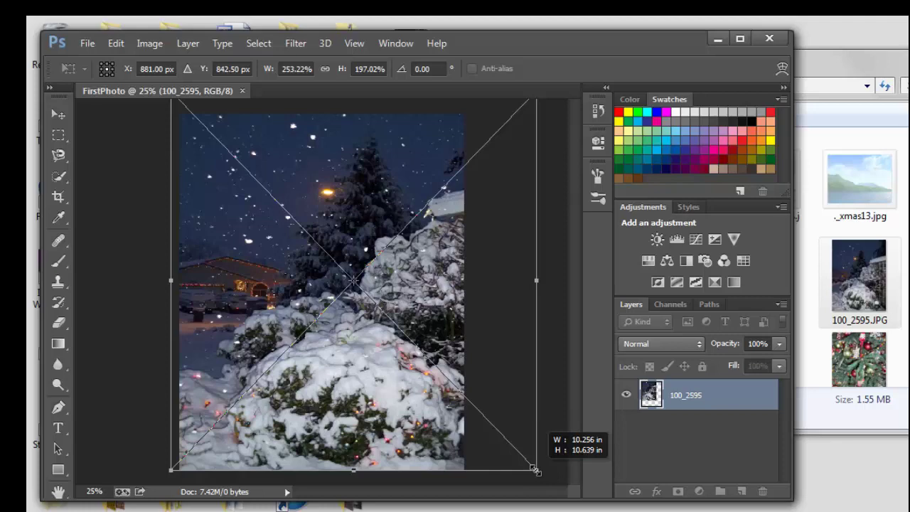
pyautogui.moveTo(537, 471); pyautogui.dragTo(491, 481)
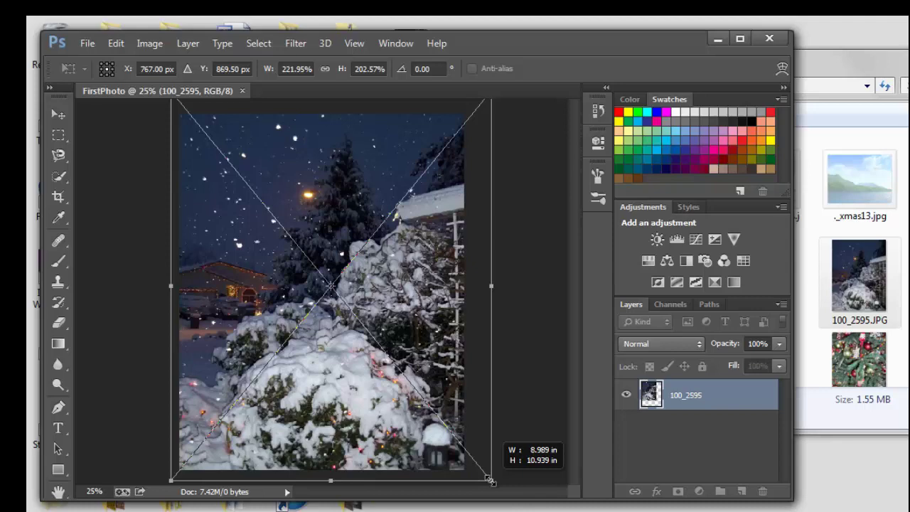
pyautogui.moveTo(491, 481)
pyautogui.mouseDown()
pyautogui.moveTo(472, 462)
pyautogui.moveTo(501, 478)
pyautogui.mouseUp()
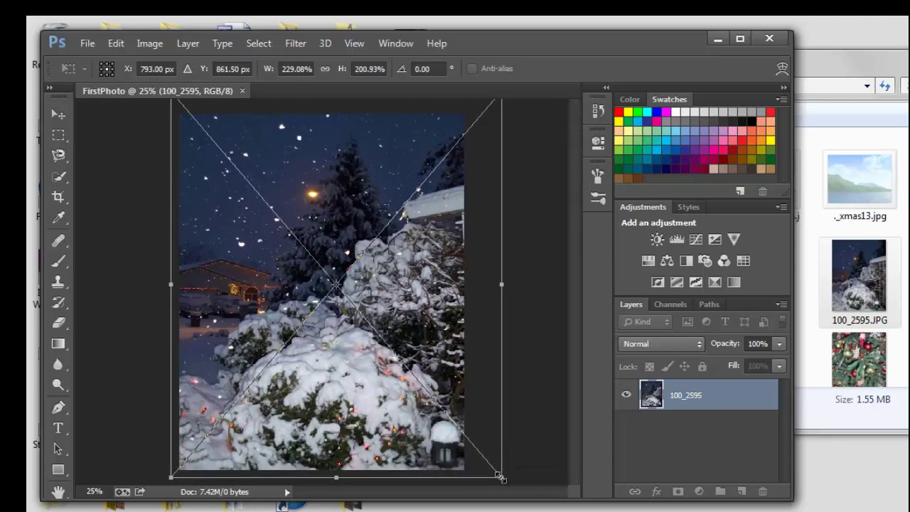
# Step: Cancel the stretched placement and place 100_2595.JPG again at 100% near the canvas centre
pyautogui.press('Escape')
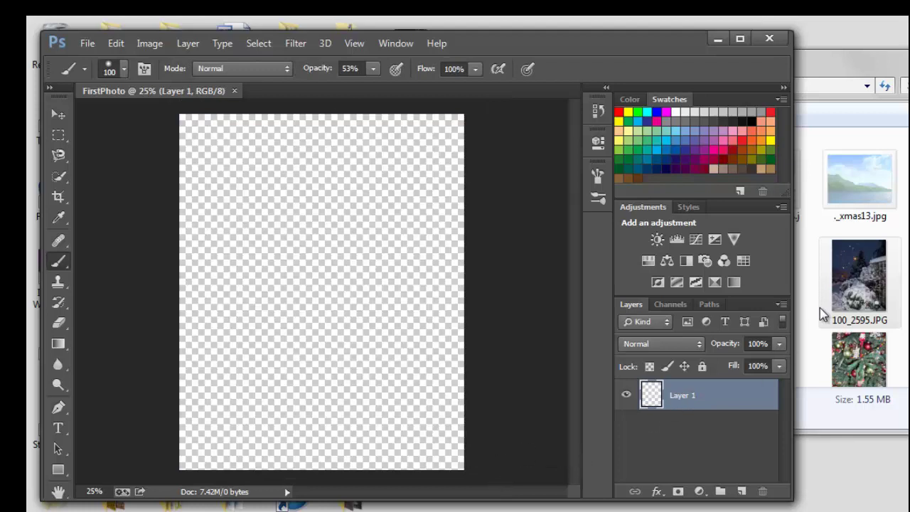
pyautogui.moveTo(862, 273); pyautogui.dragTo(395, 273)
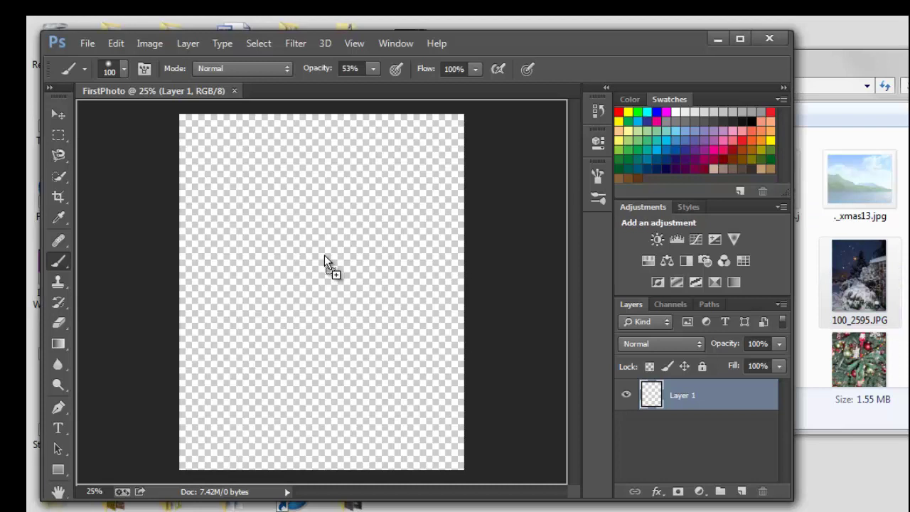
pyautogui.moveTo(321, 260); pyautogui.dragTo(322, 255)
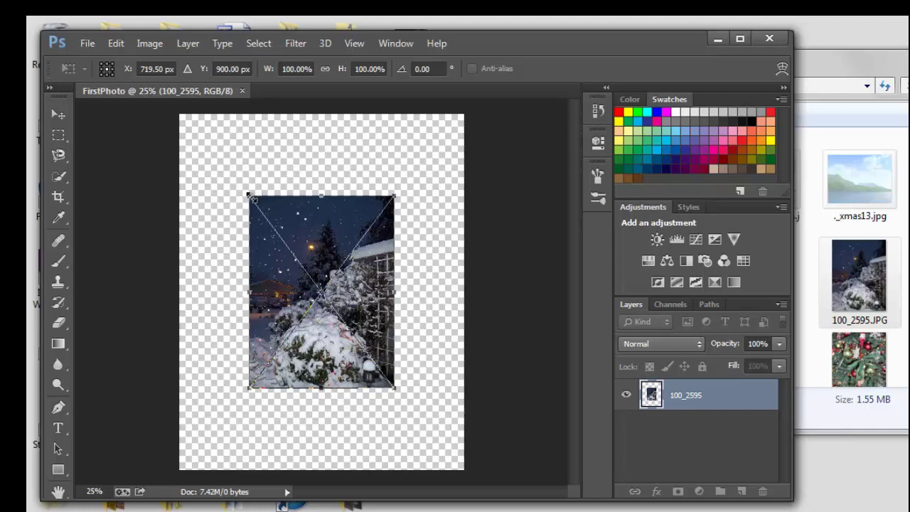
# Step: Scale the re-placed photo proportionally to about 211.7% so it covers the canvas
pyautogui.moveTo(250, 195); pyautogui.dragTo(143, 131)
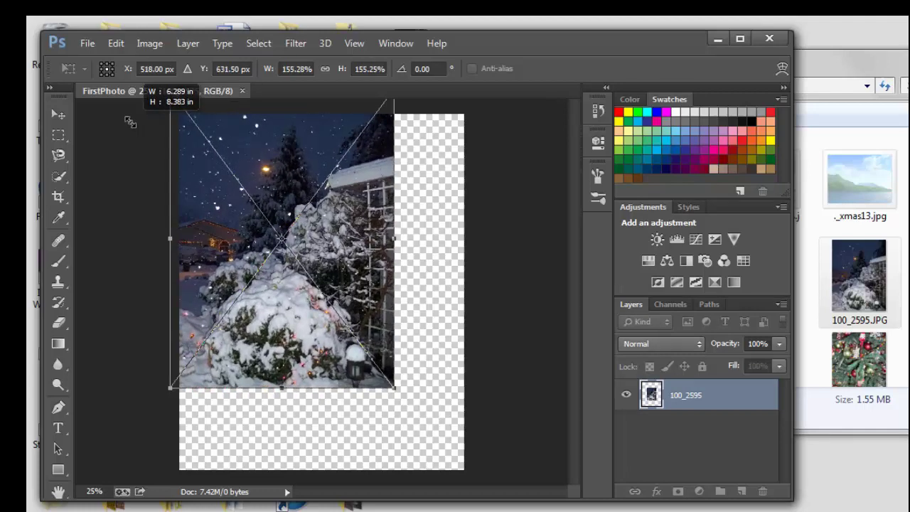
pyautogui.moveTo(130, 123); pyautogui.dragTo(131, 126)
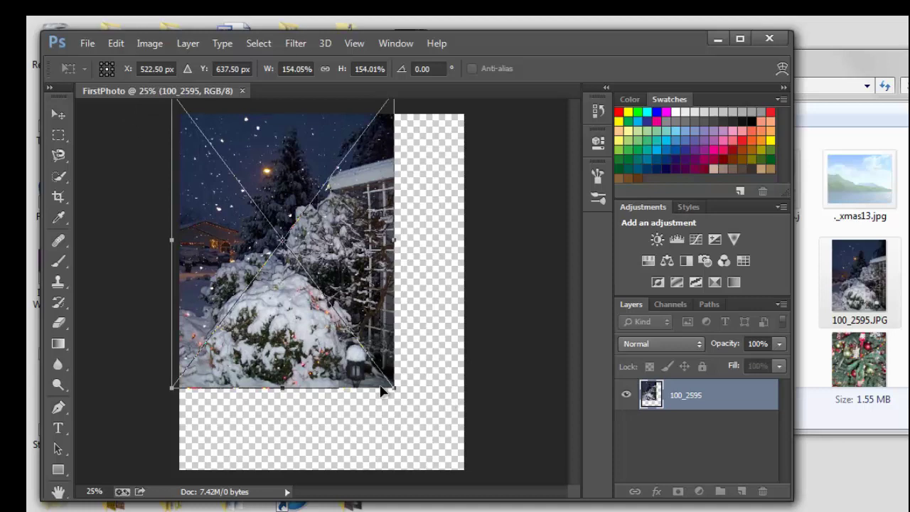
pyautogui.moveTo(401, 386); pyautogui.dragTo(506, 470)
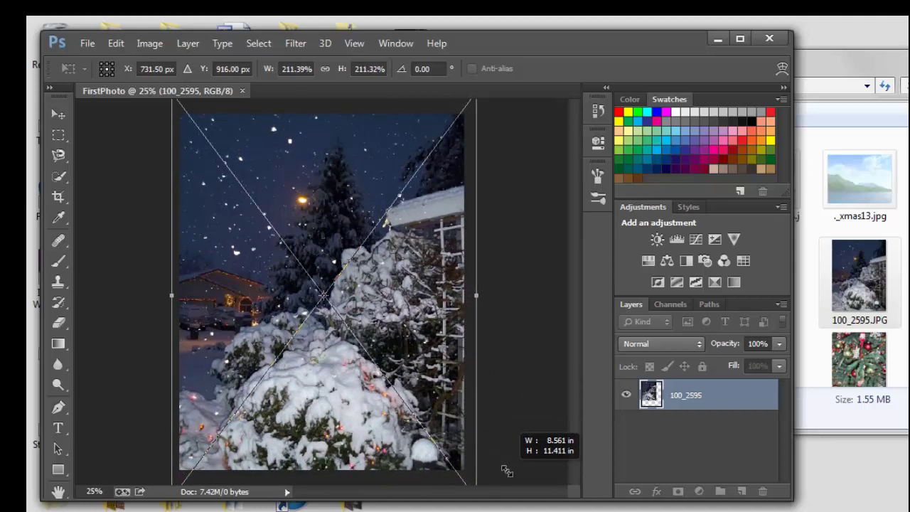
pyautogui.moveTo(506, 471); pyautogui.dragTo(507, 471)
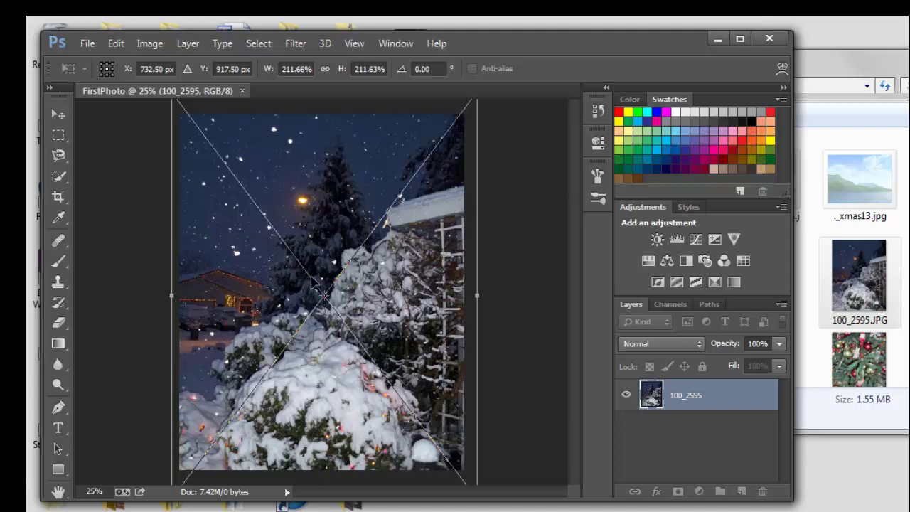
# Step: Nudge the photo up and a few pixels left to centre it, then commit the transform
pyautogui.hotkey('shift', 'Up')
pyautogui.hotkey('shift', 'Up')
pyautogui.hotkey('shift', 'Up')
pyautogui.hotkey('shift', 'Up')
pyautogui.hotkey('shift', 'Up')
pyautogui.hotkey('shift', 'Up')
pyautogui.hotkey('shift', 'Up')
pyautogui.hotkey('shift', 'Up')
pyautogui.hotkey('shift', 'Up')
pyautogui.hotkey('shift', 'Up')
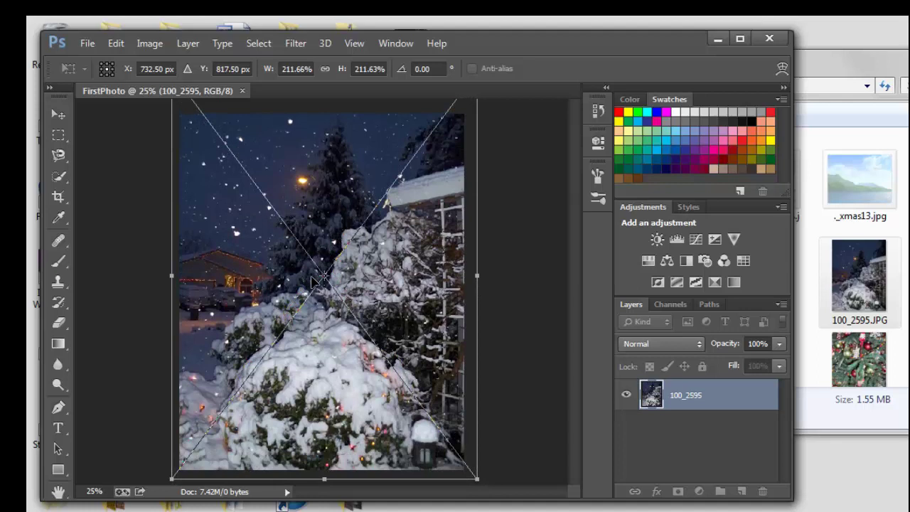
pyautogui.press('Up')
pyautogui.press('Up')
pyautogui.press('Up')
pyautogui.press('Up')
pyautogui.press('Up')
pyautogui.press('Up')
pyautogui.press('Up')
pyautogui.press('Up')
pyautogui.press('Up')
pyautogui.press('Up')
pyautogui.press('Up')
pyautogui.press('Up')
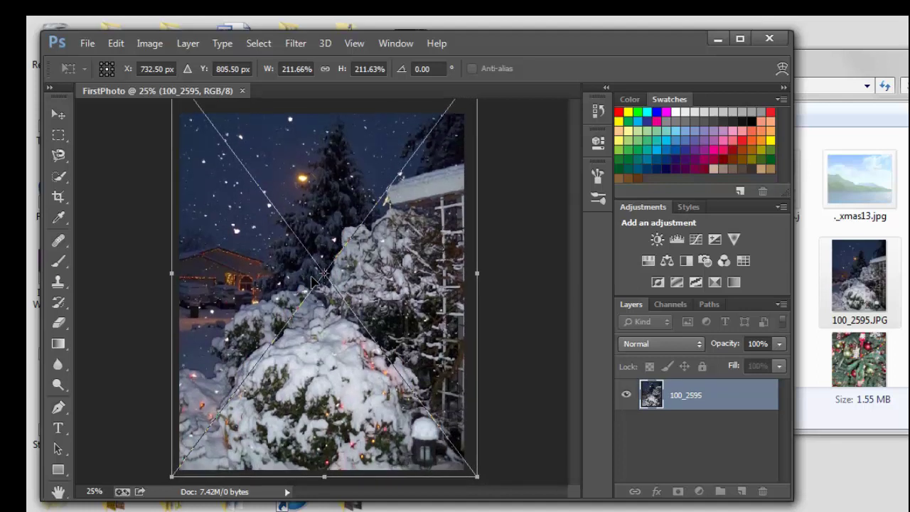
pyautogui.press('Left')
pyautogui.press('Left')
pyautogui.press('Left')
pyautogui.press('Left')
pyautogui.press('Left')
pyautogui.press('Left')
pyautogui.press('Left')
pyautogui.press('Left')
pyautogui.press('Left')
pyautogui.press('Left')
pyautogui.press('Left')
pyautogui.press('Left')
pyautogui.press('Left')
pyautogui.press('Left')
pyautogui.press('Left')
pyautogui.press('Left')
pyautogui.press('Left')
pyautogui.press('Left')
pyautogui.press('Left')
pyautogui.press('Left')
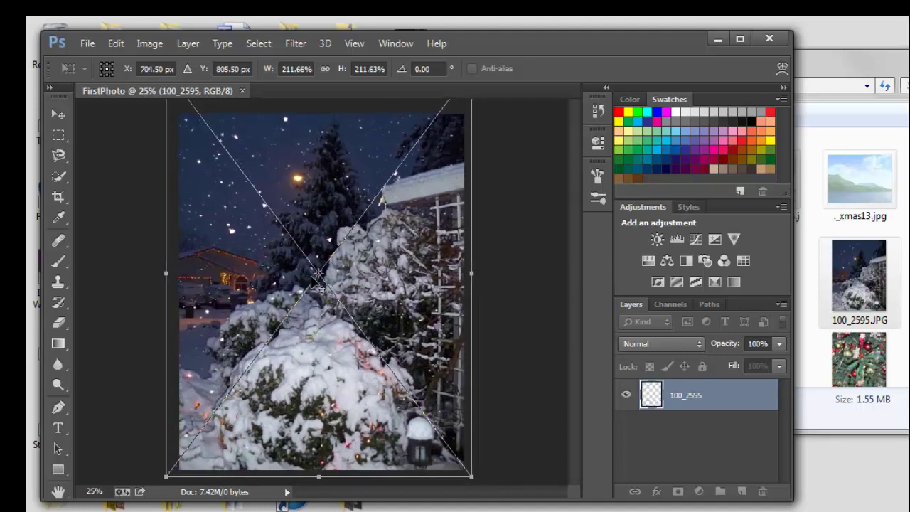
pyautogui.press('Left')
pyautogui.press('Left')
pyautogui.press('Left')
pyautogui.press('Left')
pyautogui.press('Left')
pyautogui.press('Left')
pyautogui.press('Left')
pyautogui.press('Left')
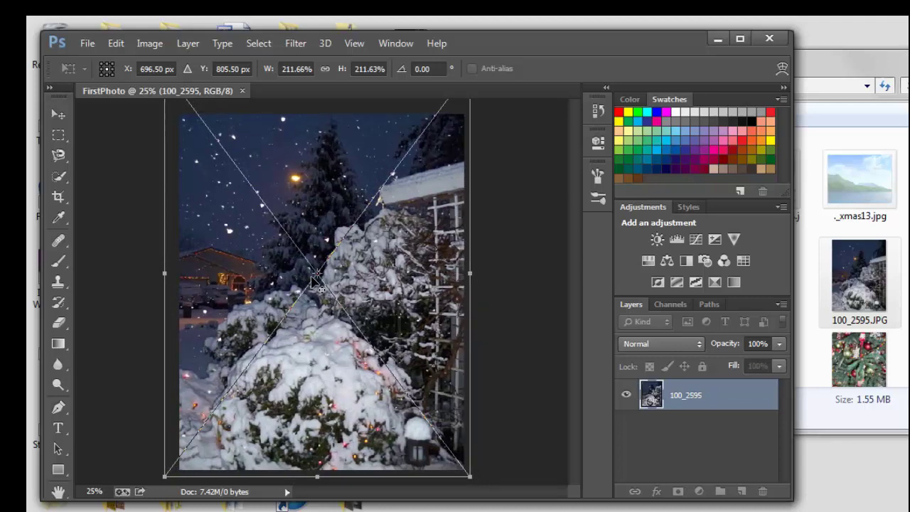
pyautogui.press('Right')
pyautogui.press('Right')
pyautogui.press('Right')
pyautogui.press('Right')
pyautogui.press('Right')
pyautogui.press('Right')
pyautogui.press('Right')
pyautogui.press('Right')
pyautogui.press('Left')
pyautogui.press('Left')
pyautogui.press('Left')
pyautogui.press('Left')
pyautogui.press('Left')
pyautogui.press('Left')
pyautogui.press('Left')
pyautogui.press('Left')
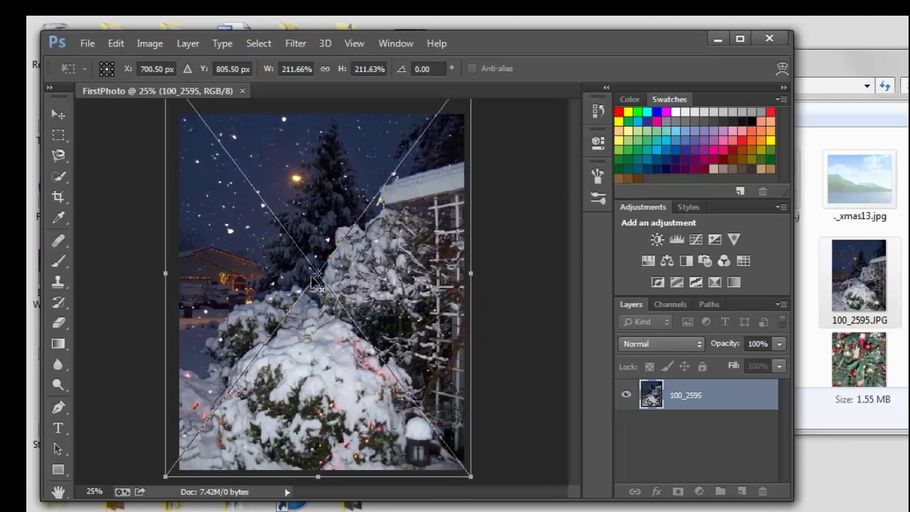
pyautogui.press('Left')
pyautogui.press('Left')
pyautogui.press('Left')
pyautogui.press('Left')
pyautogui.press('Left')
pyautogui.press('Left')
pyautogui.press('Left')
pyautogui.press('Left')
pyautogui.press('Left')
pyautogui.press('Left')
pyautogui.press('Left')
pyautogui.press('Left')
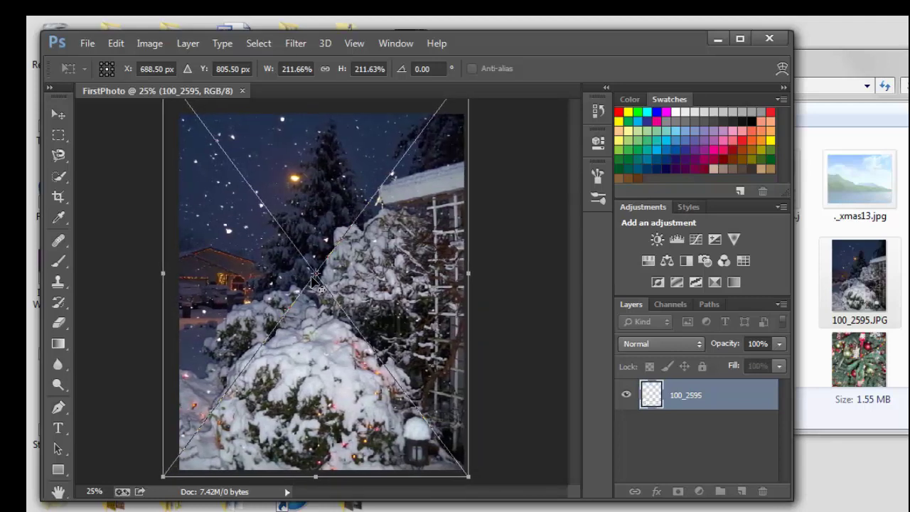
pyautogui.press('Right')
pyautogui.press('Right')
pyautogui.press('Right')
pyautogui.press('Right')
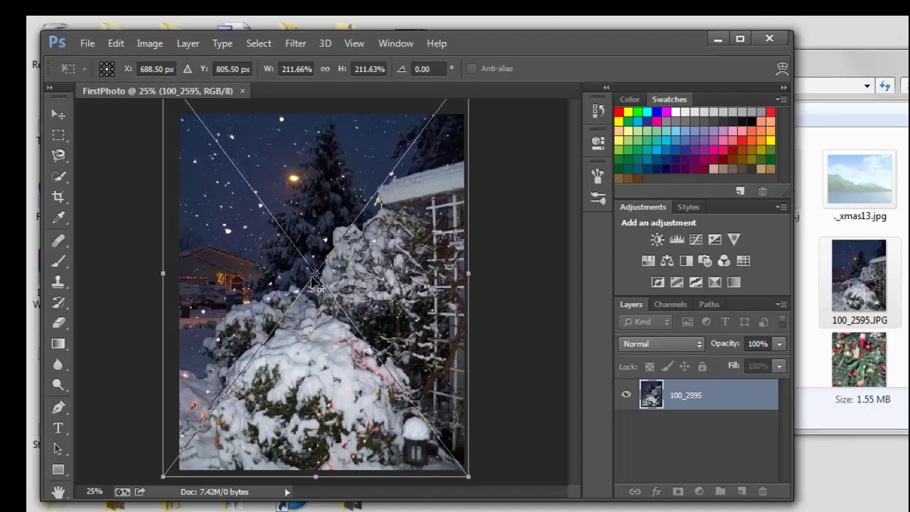
pyautogui.press('b')
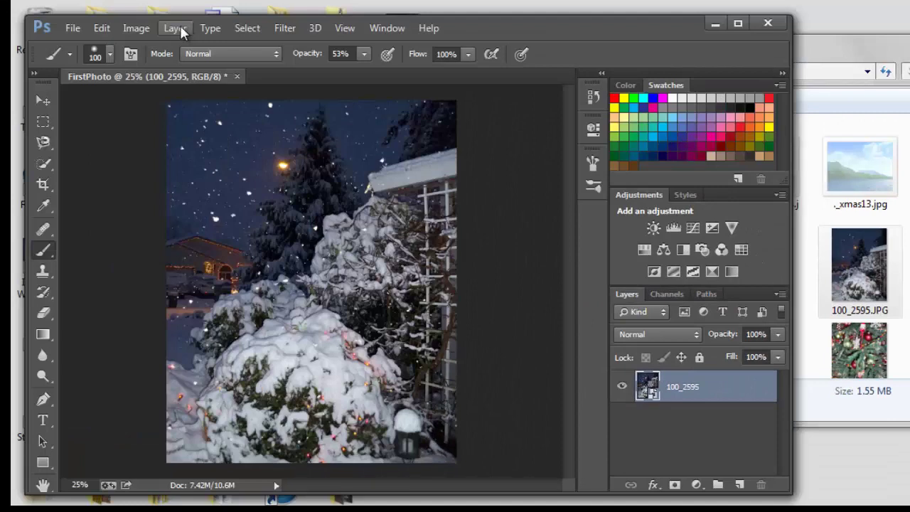
# Step: Rasterize the 100_2595 Smart Object layer into ordinary pixels from the Layer menu
pyautogui.click(180, 31)
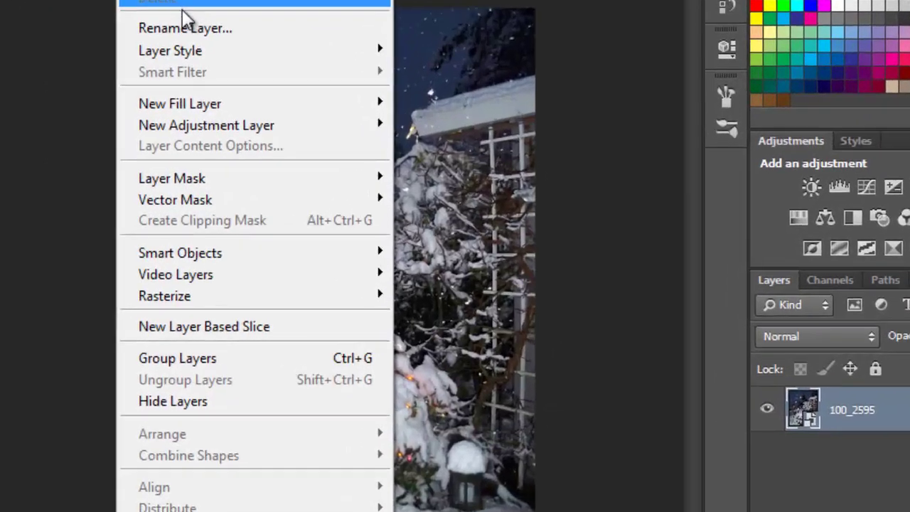
pyautogui.moveTo(238, 295)
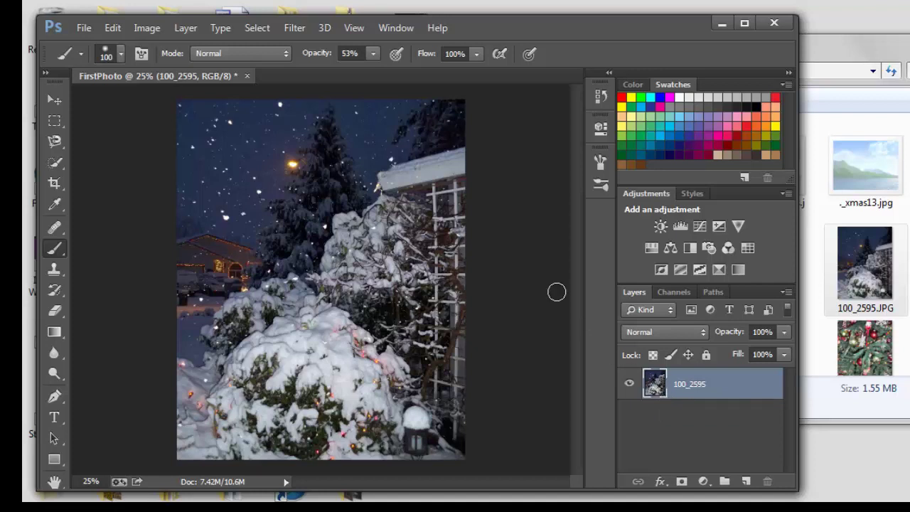
# Step: Save the document in Photoshop format as FirstPhoto.psd inside the SHS Classes folder
pyautogui.click(82, 28)
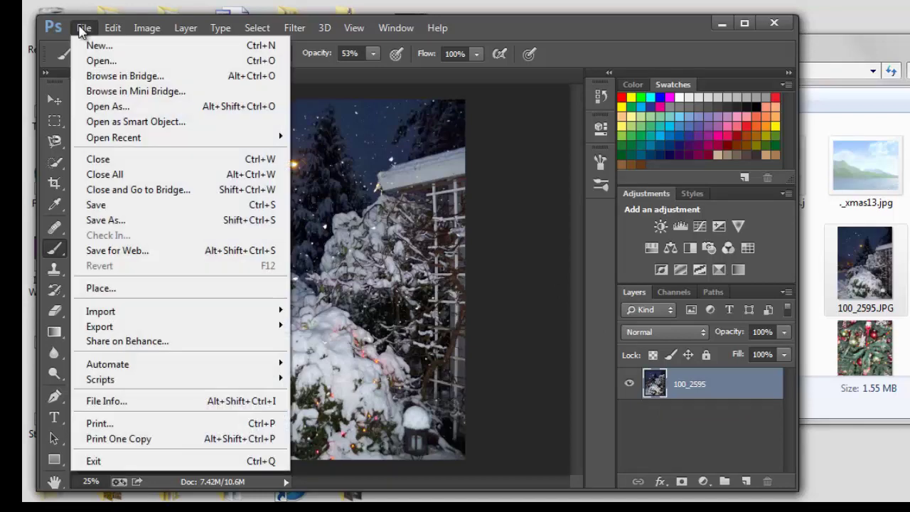
pyautogui.click(147, 221)
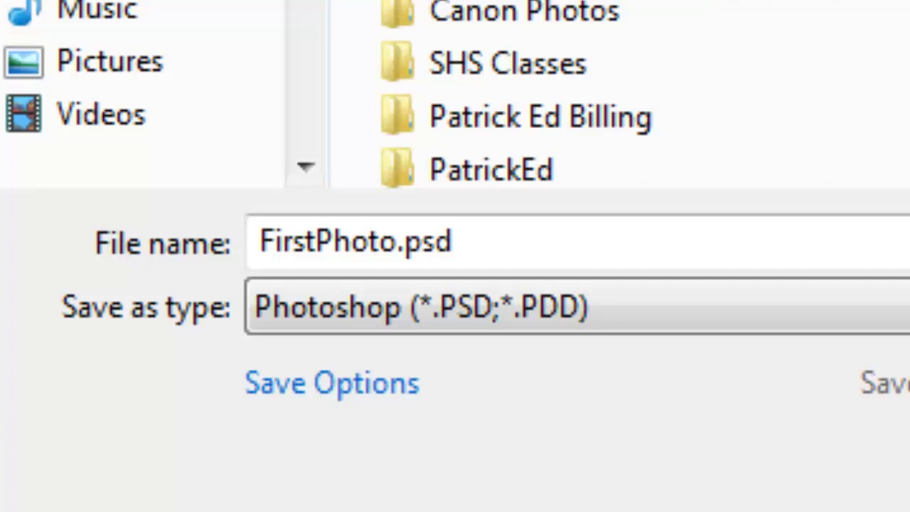
pyautogui.click(405, 69)
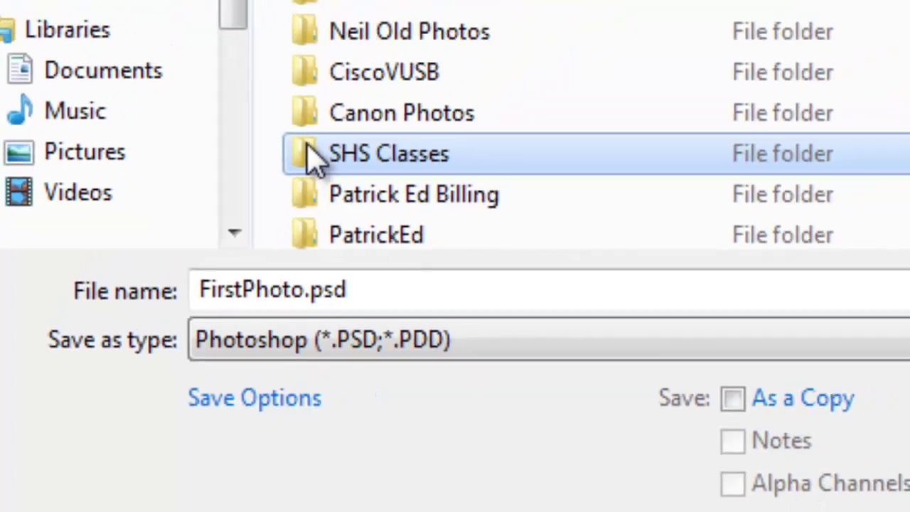
pyautogui.doubleClick(409, 69)
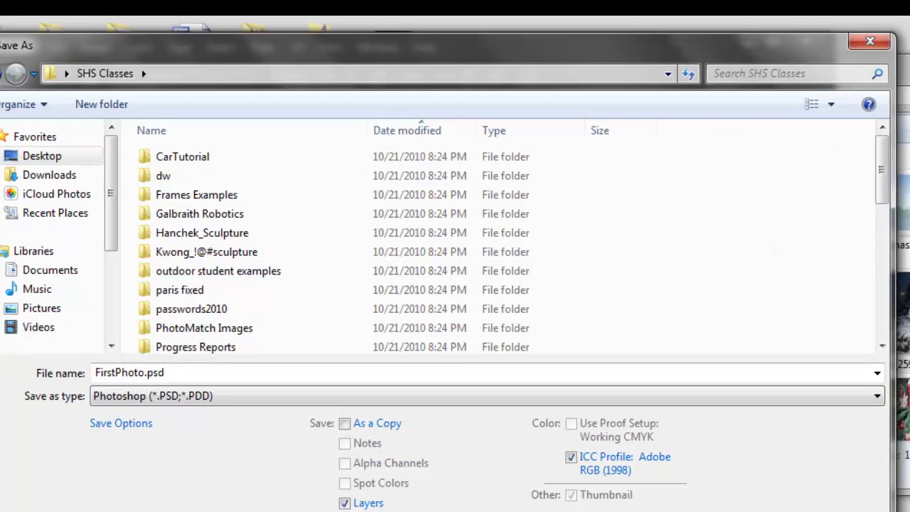
pyautogui.press('Return')
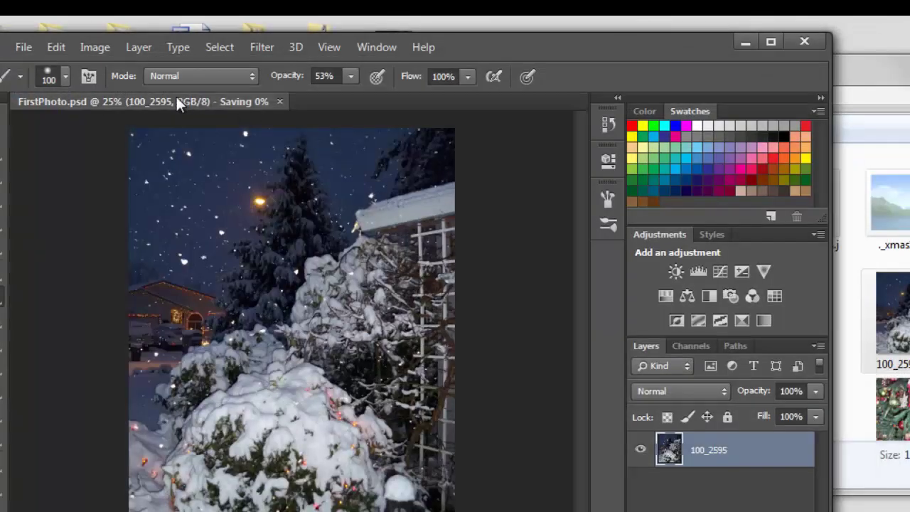
# Step: Set up Save As with JPEG format and the name FirstPhoto.jpg in SHS Classes
pyautogui.click(23, 47)
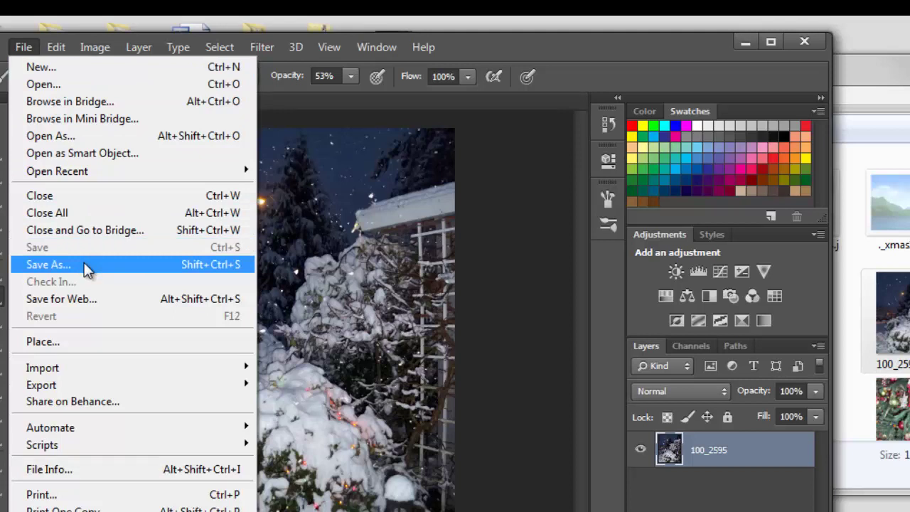
pyautogui.click(84, 265)
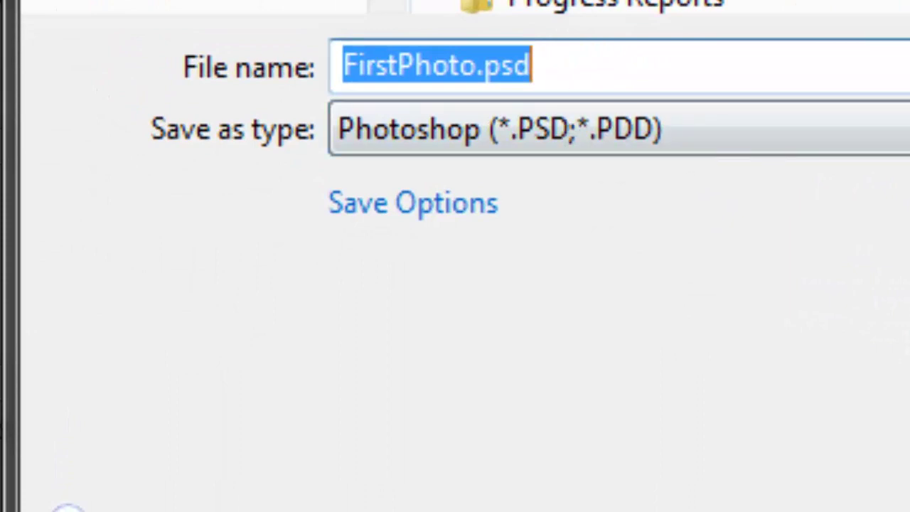
pyautogui.click(498, 128)
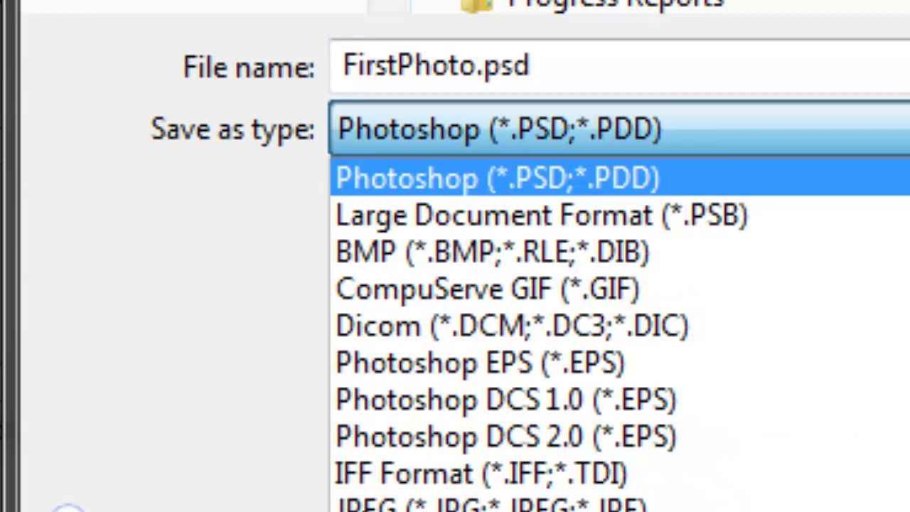
pyautogui.click(384, 505)
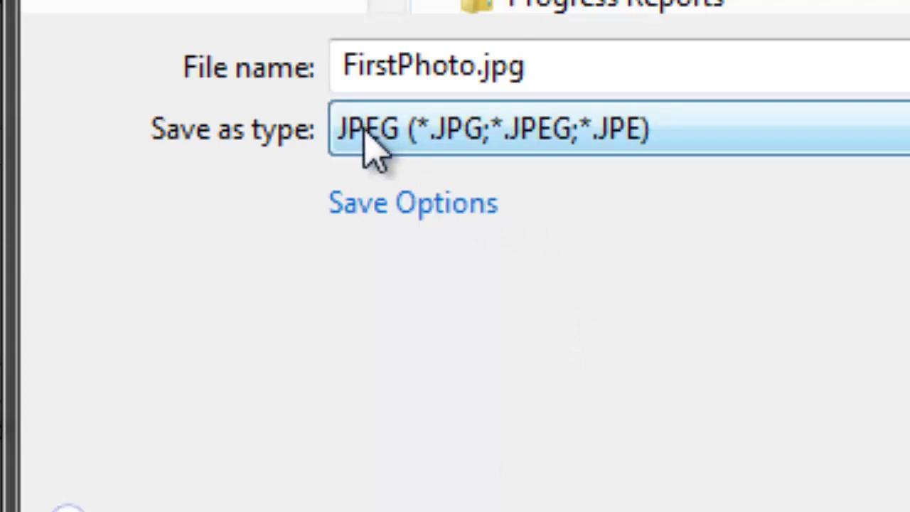
pyautogui.click(484, 78)
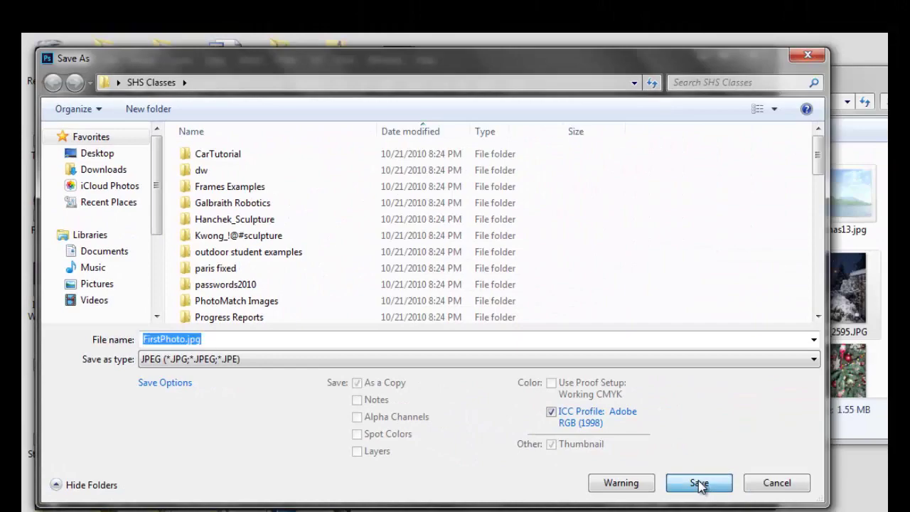
# Step: Save FirstPhoto.jpg with JPEG quality High (8), about 431K
pyautogui.click(700, 483)
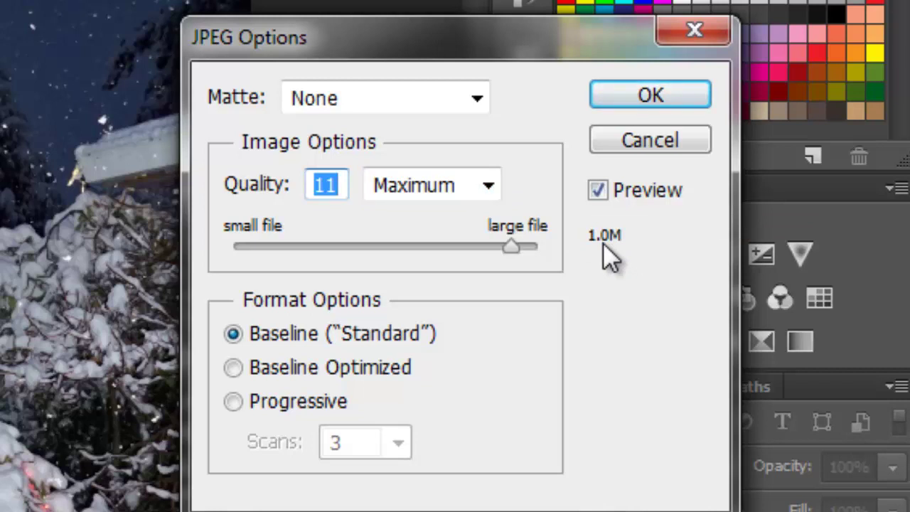
pyautogui.click(490, 192)
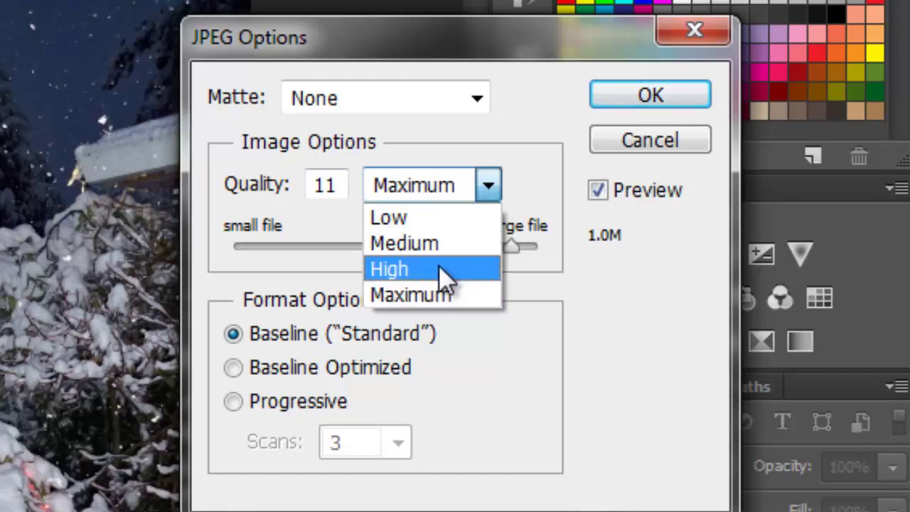
pyautogui.click(439, 269)
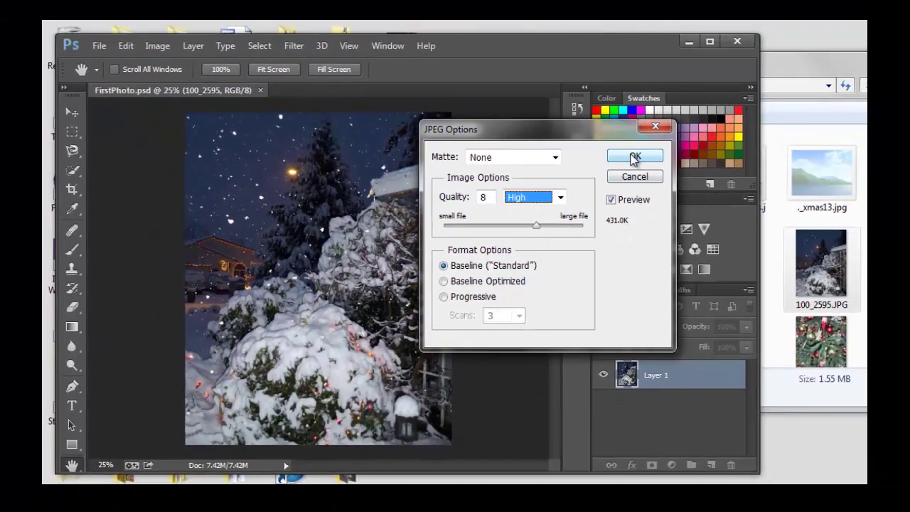
pyautogui.click(633, 158)
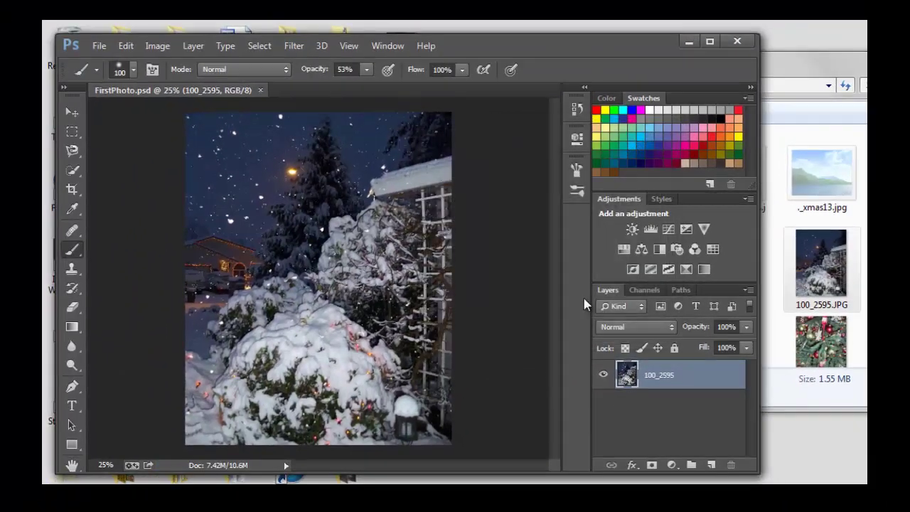